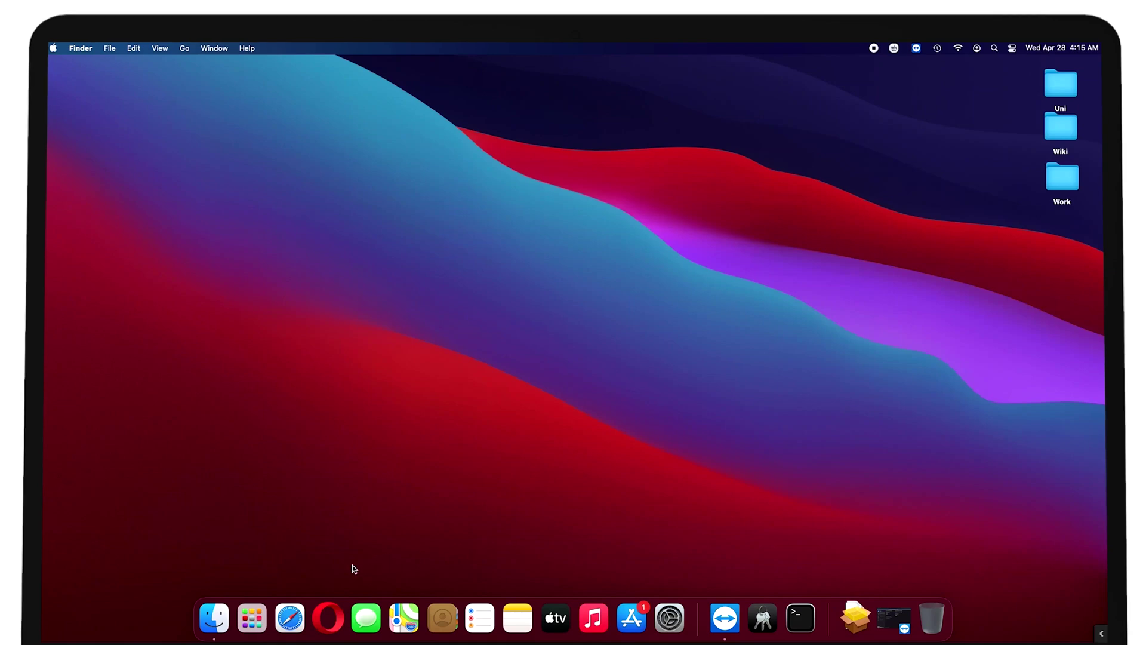
Step: Open Finder's Applications > Utilities folder and select Keychain Access
left_click(215, 618)
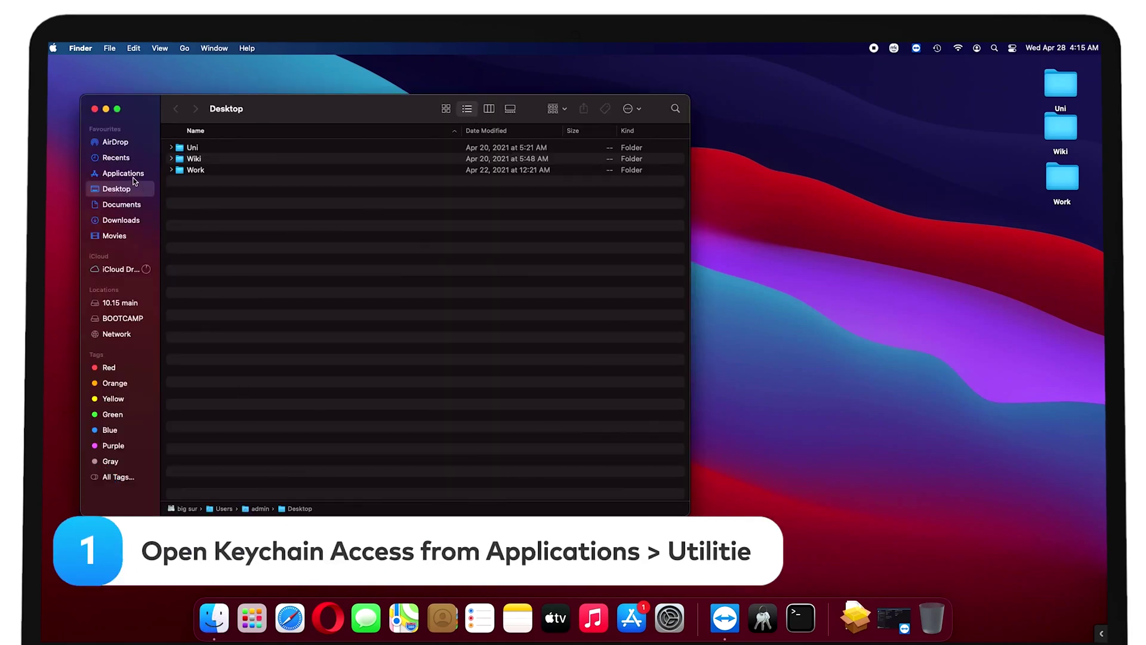
left_click(133, 178)
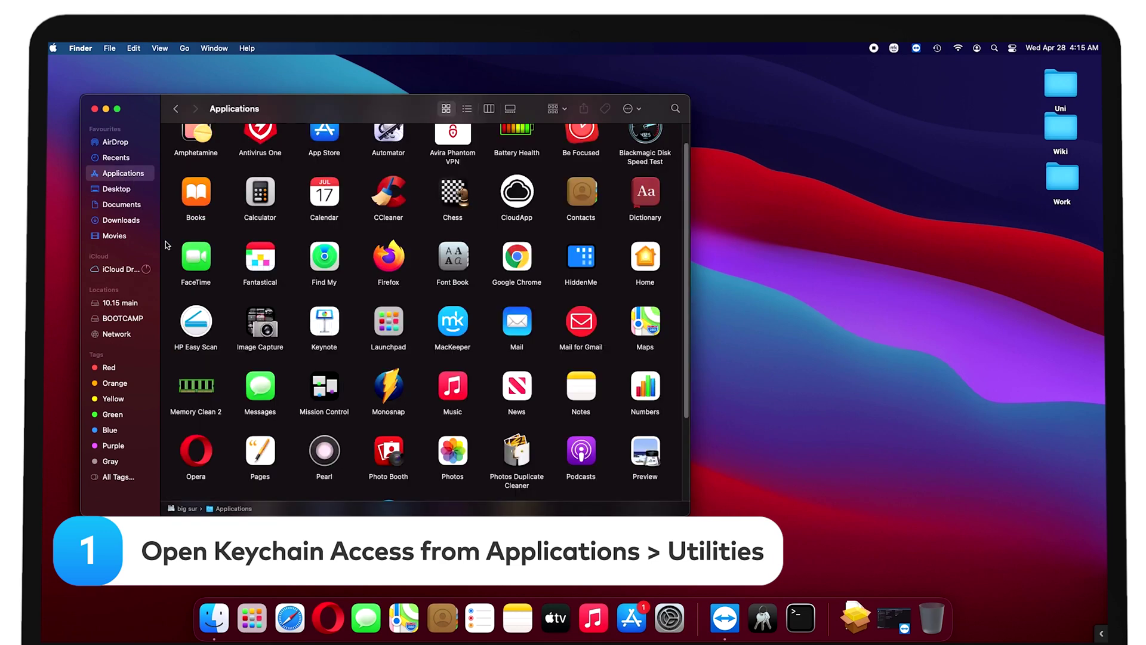
scroll(428, 401, "down", 2)
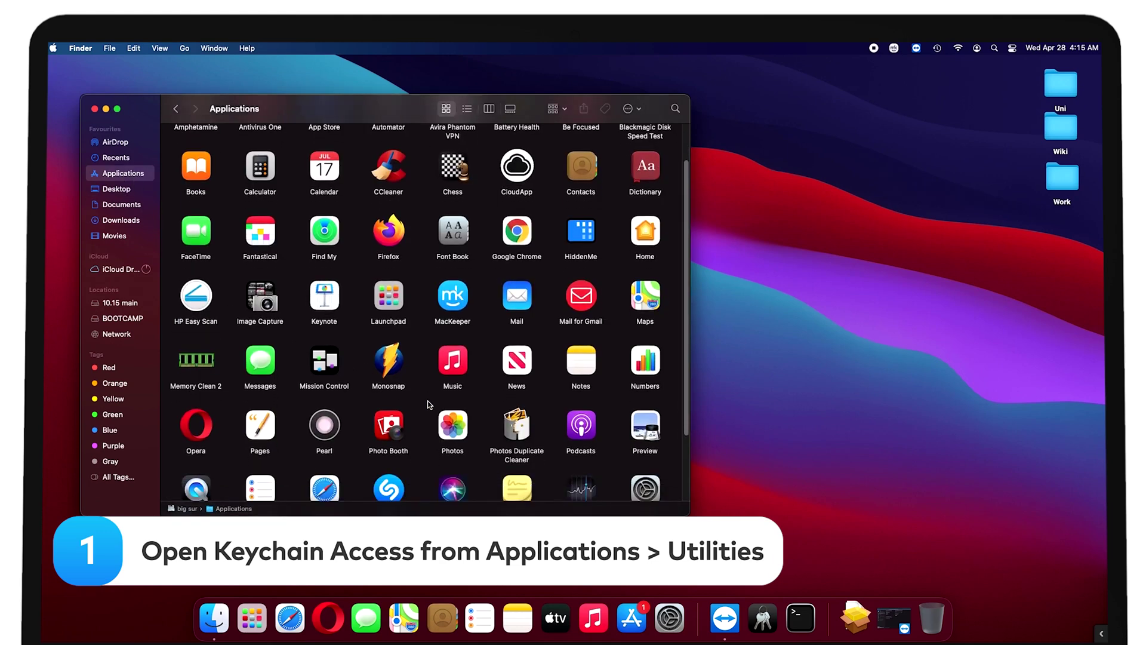
scroll(427, 404, "down", 3)
scroll(427, 407, "down", 2)
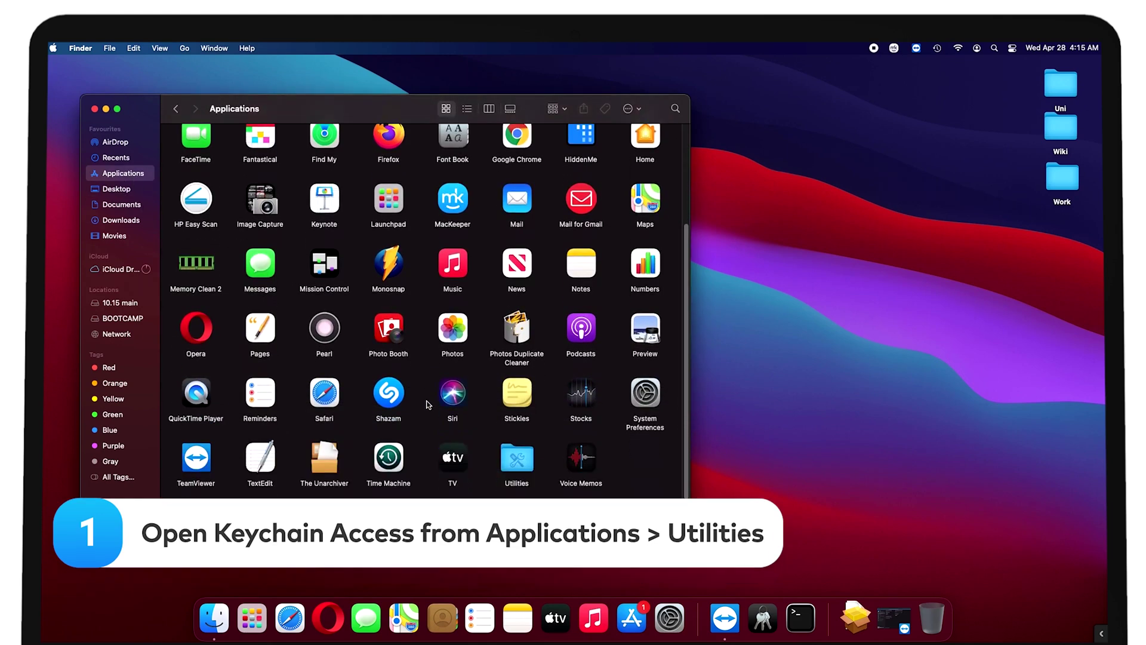
double_click(513, 456)
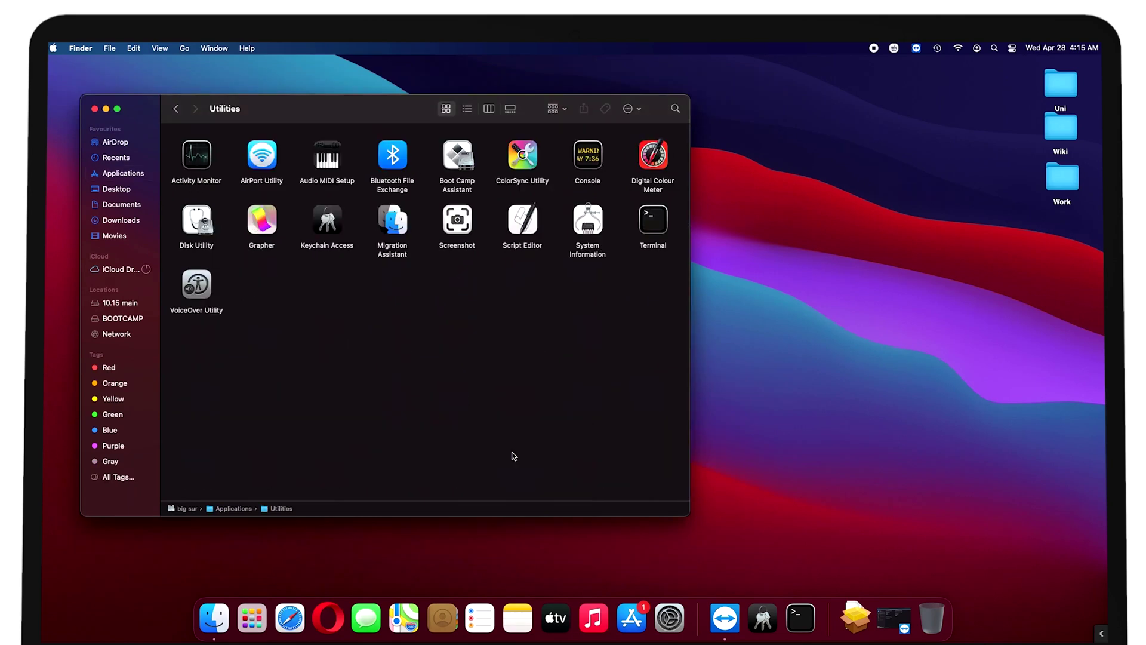
left_click(332, 226)
Step: Launch Keychain Access, open the System keychain's Dell_Network_2.4 entry, and request its password
double_click(333, 225)
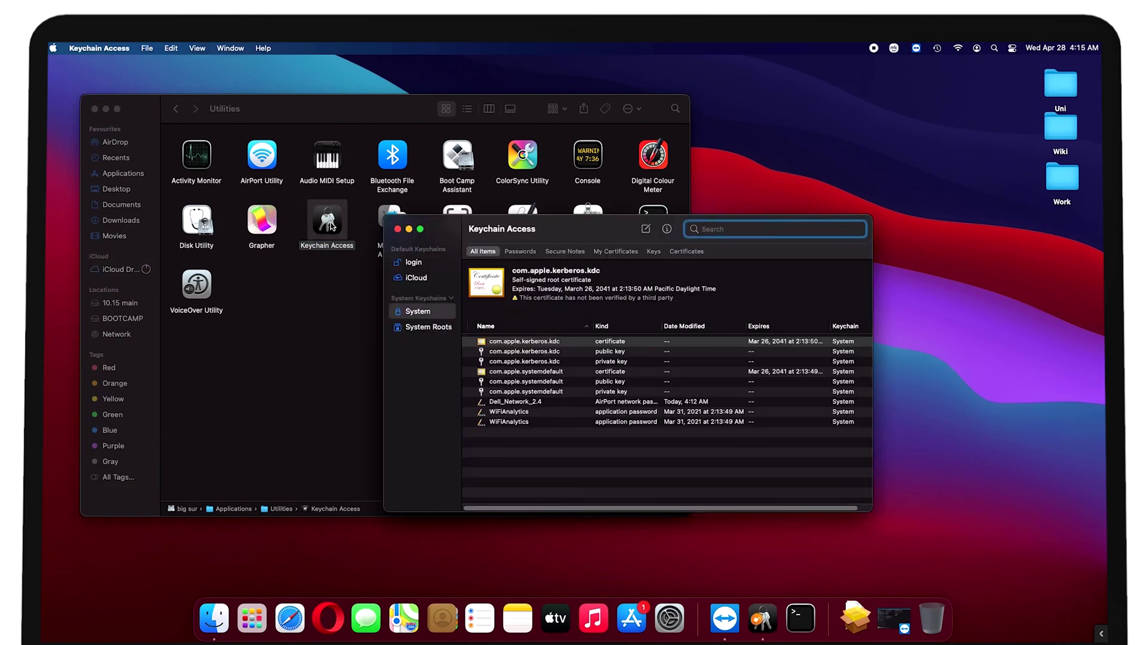
left_click(442, 316)
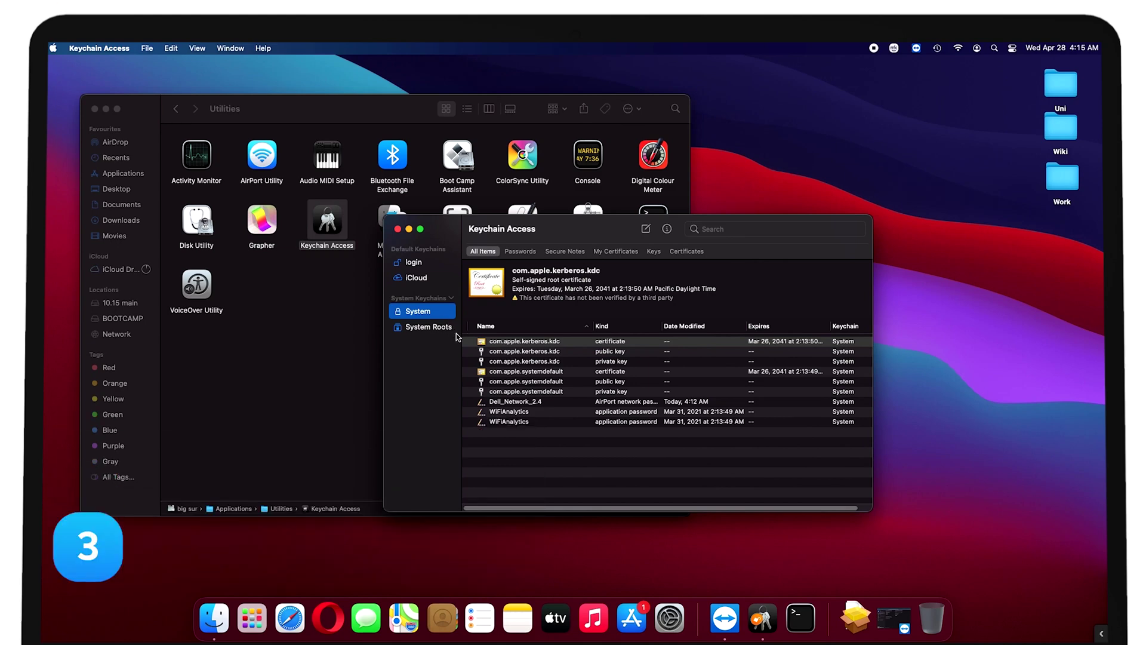
left_click(579, 404)
double_click(579, 404)
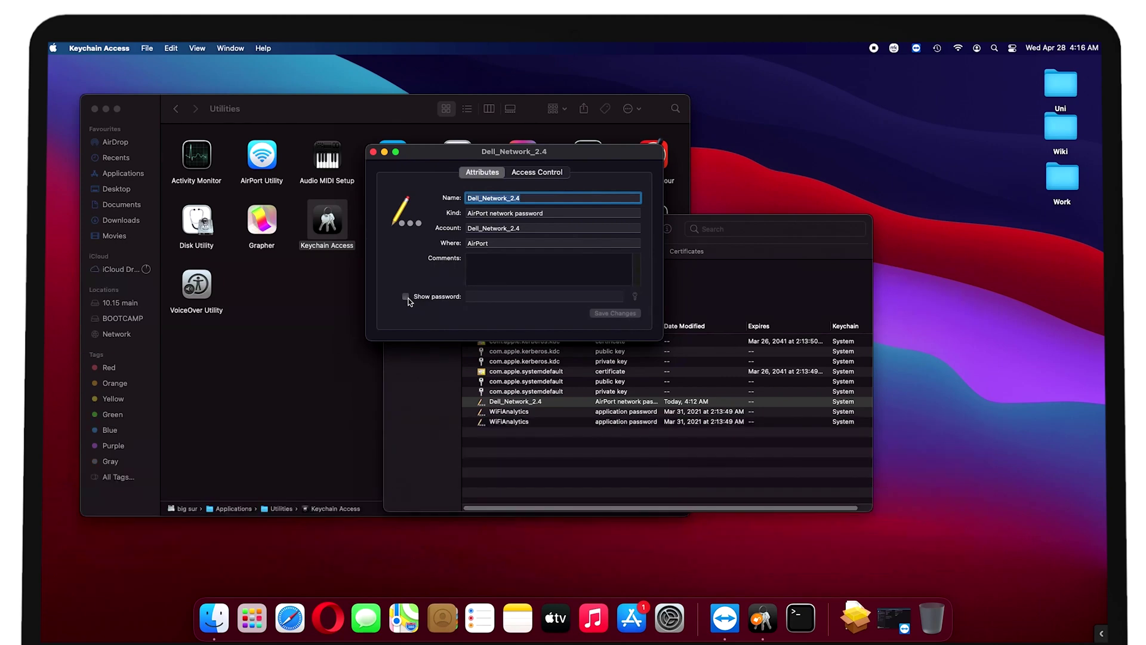
left_click(406, 298)
left_click(568, 233)
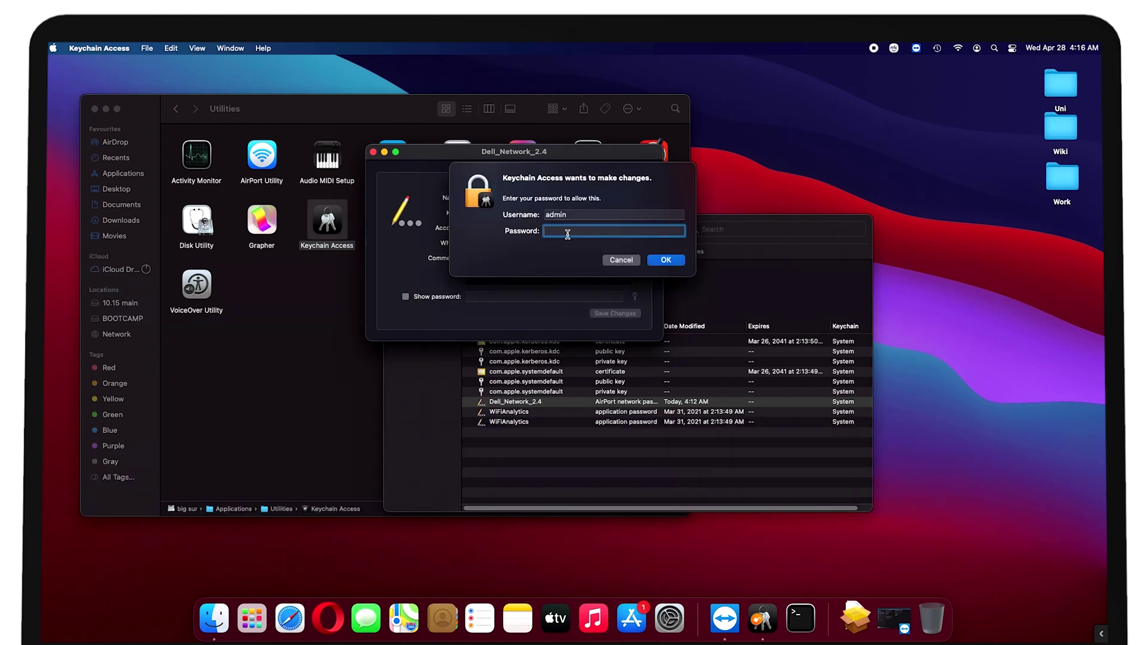
key("Return")
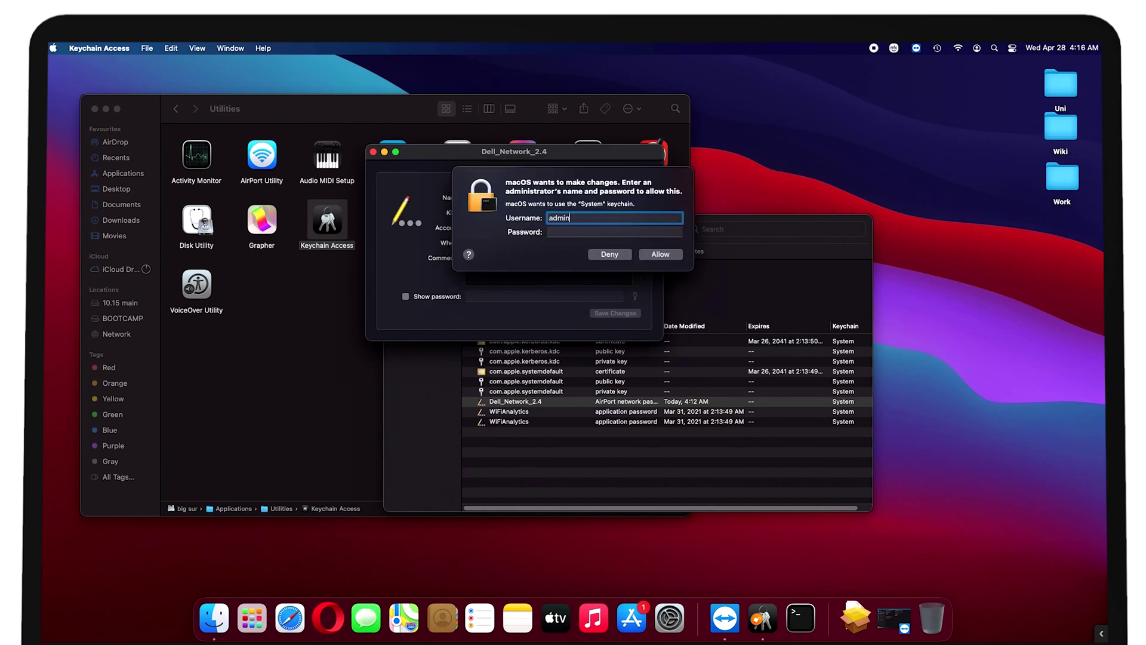
left_click(978, 50)
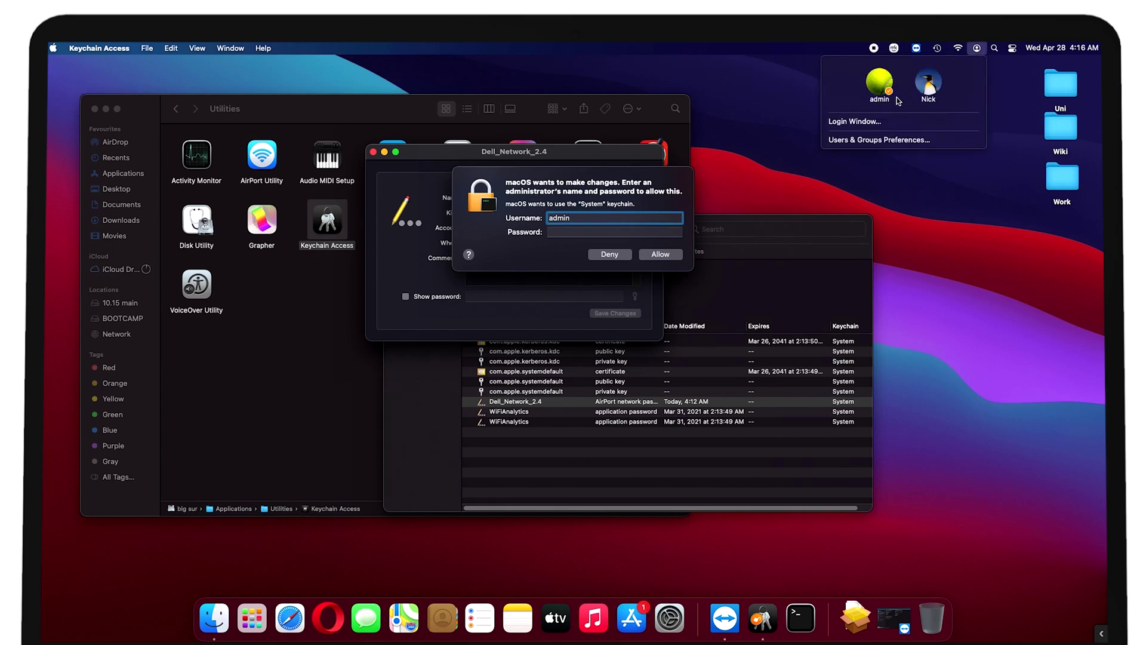
left_click(588, 233)
key("Return")
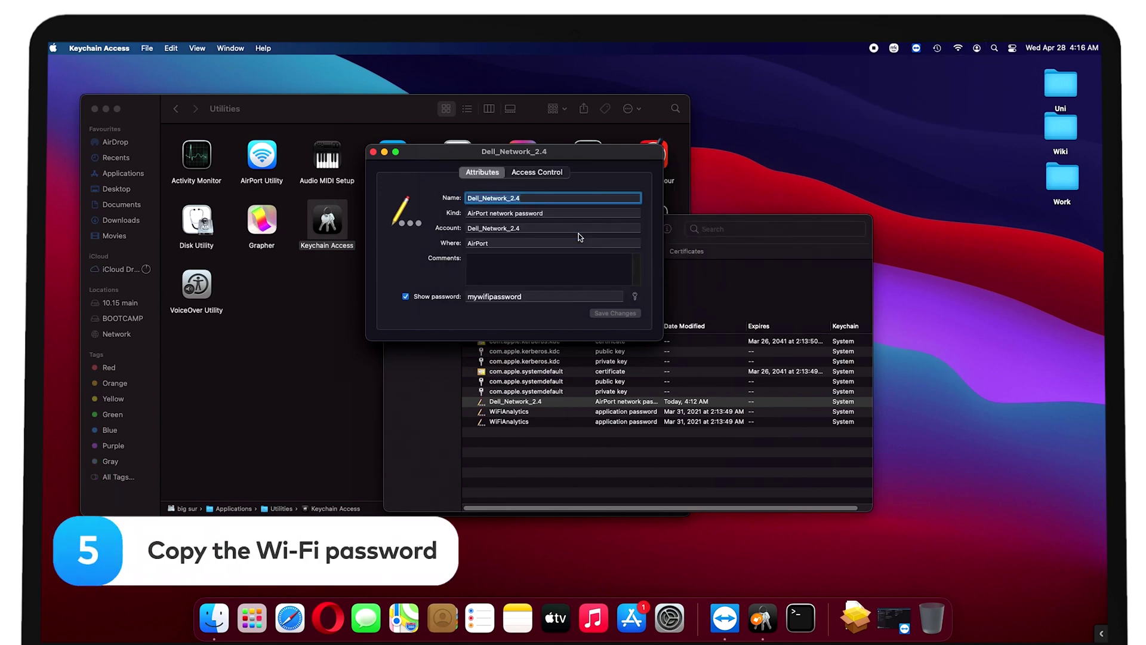
Step: Select the revealed password and open the Utilities folder from Finder's Go menu
left_click_drag(518, 296, 454, 298)
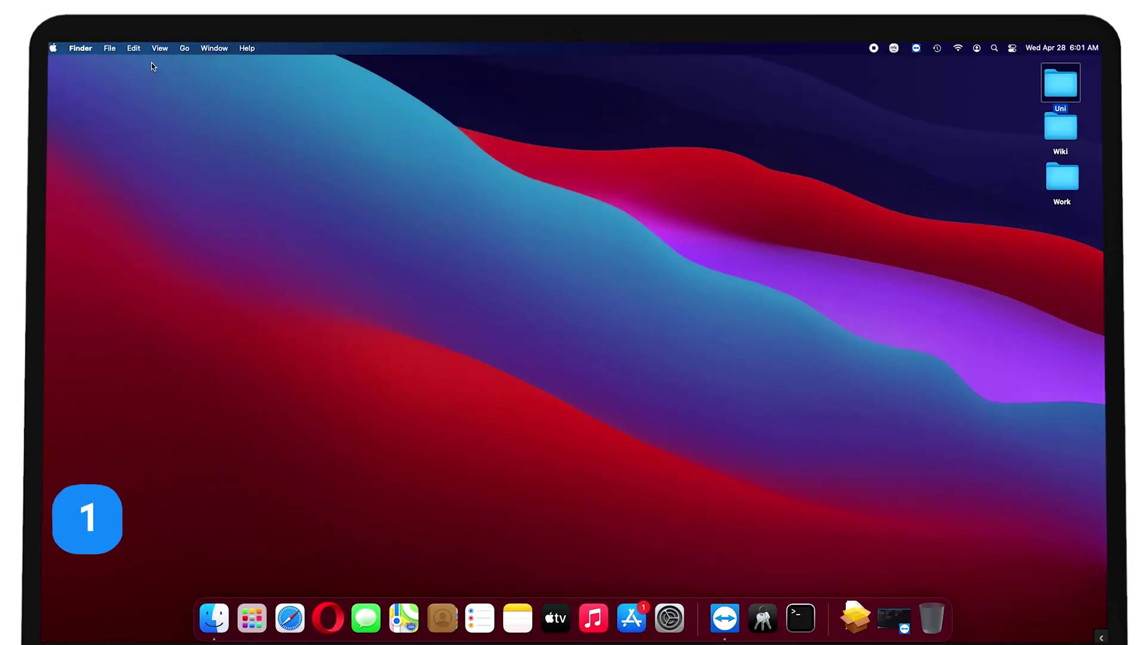
left_click(183, 48)
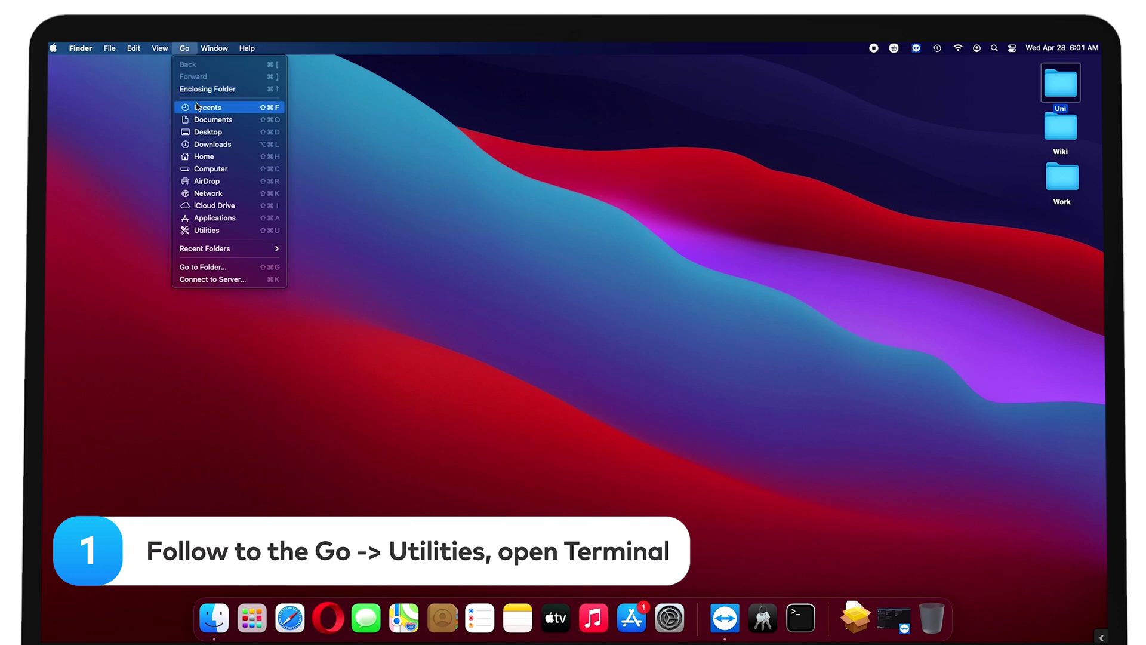
left_click(214, 229)
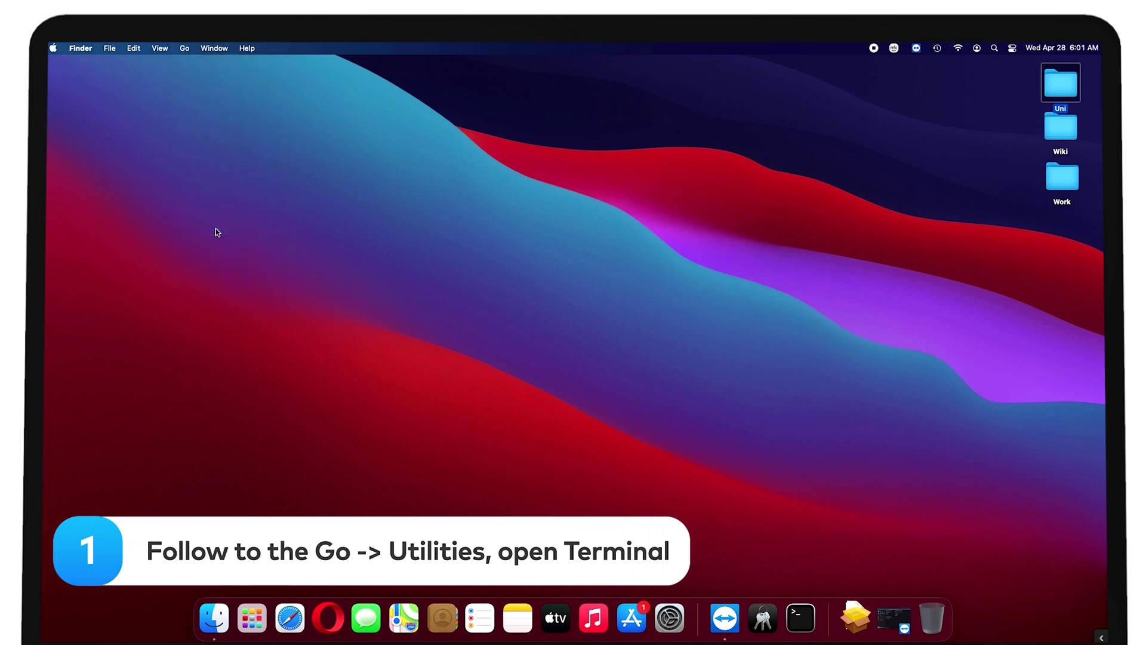
Step: Launch Terminal and enter 'security find-generic-password -wa Dell_Network_2.4', checking the network name
double_click(651, 221)
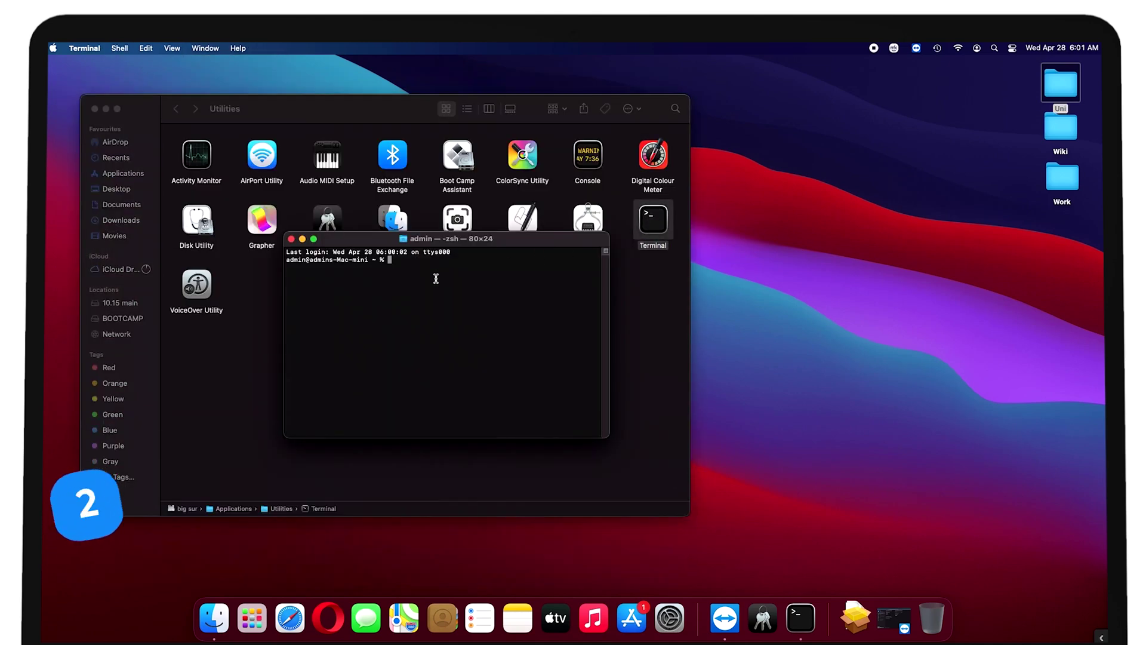
type("security find-ge")
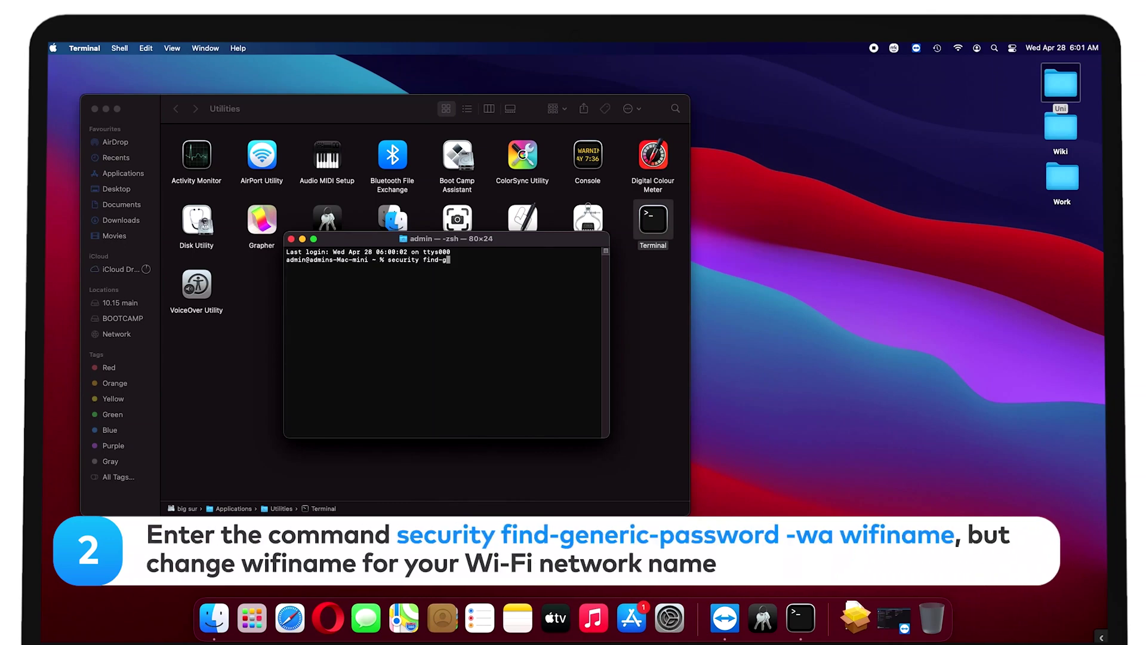
type("neric-password -wa Dell")
type("_Network_2")
left_click_drag(525, 260, 591, 261)
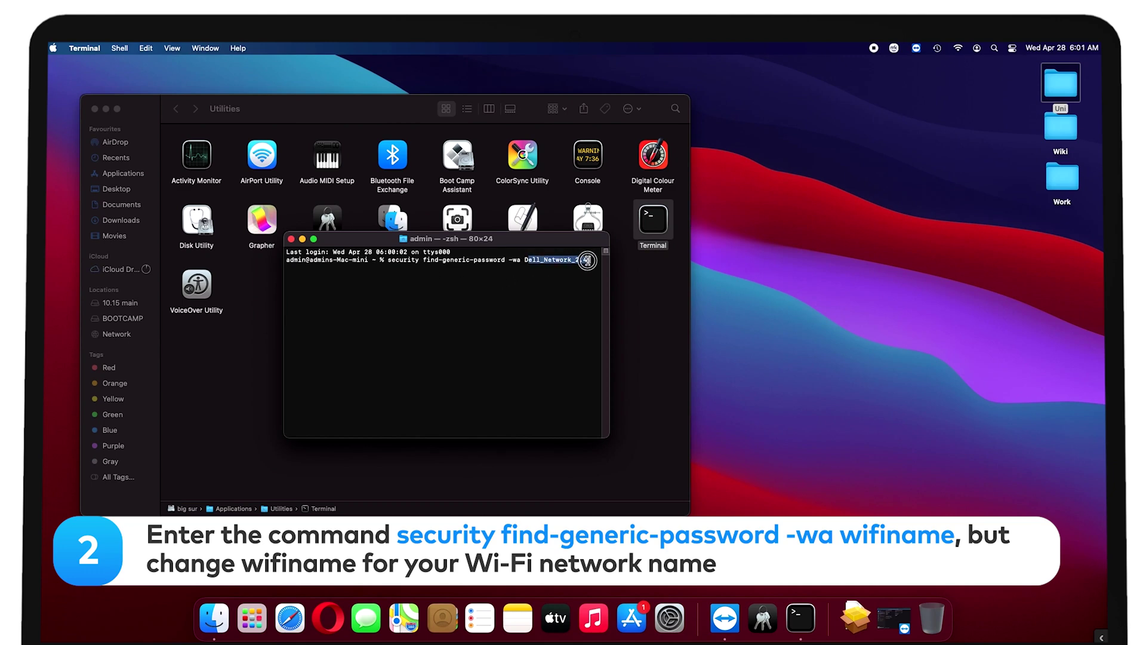
left_click(562, 265)
left_click(958, 48)
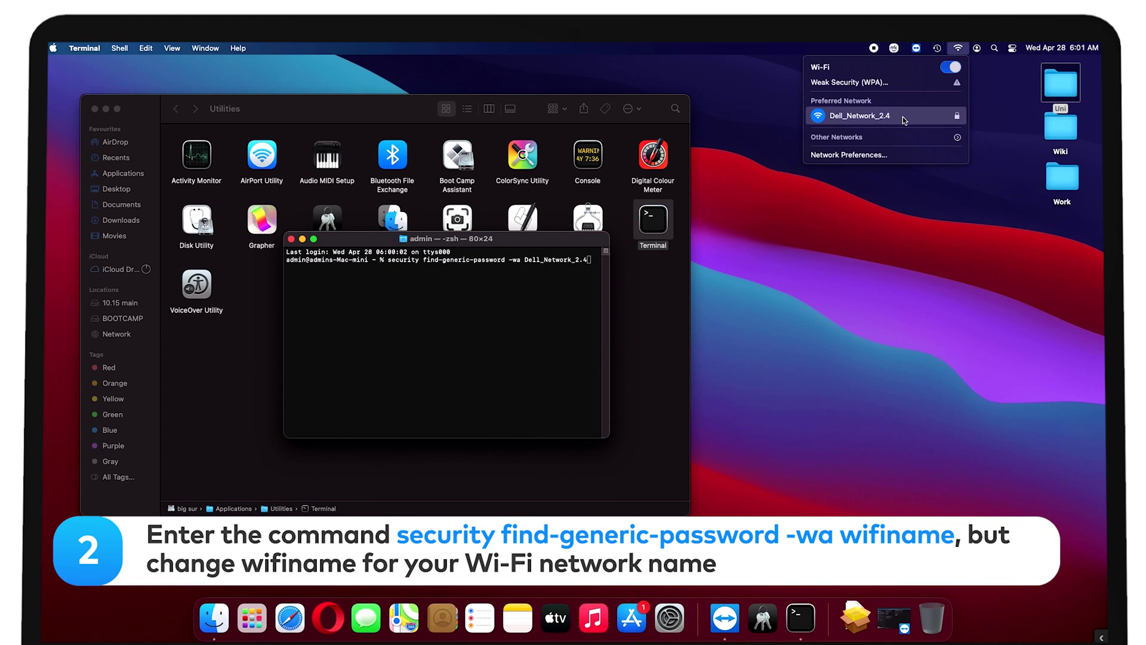
left_click(536, 280)
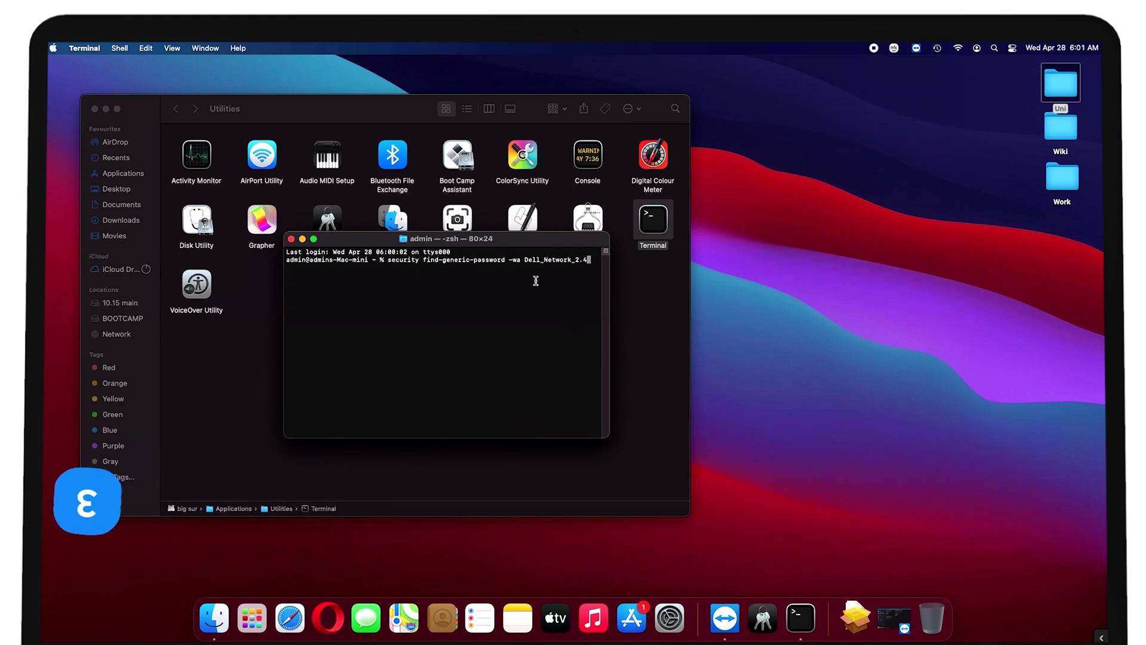
key("Return")
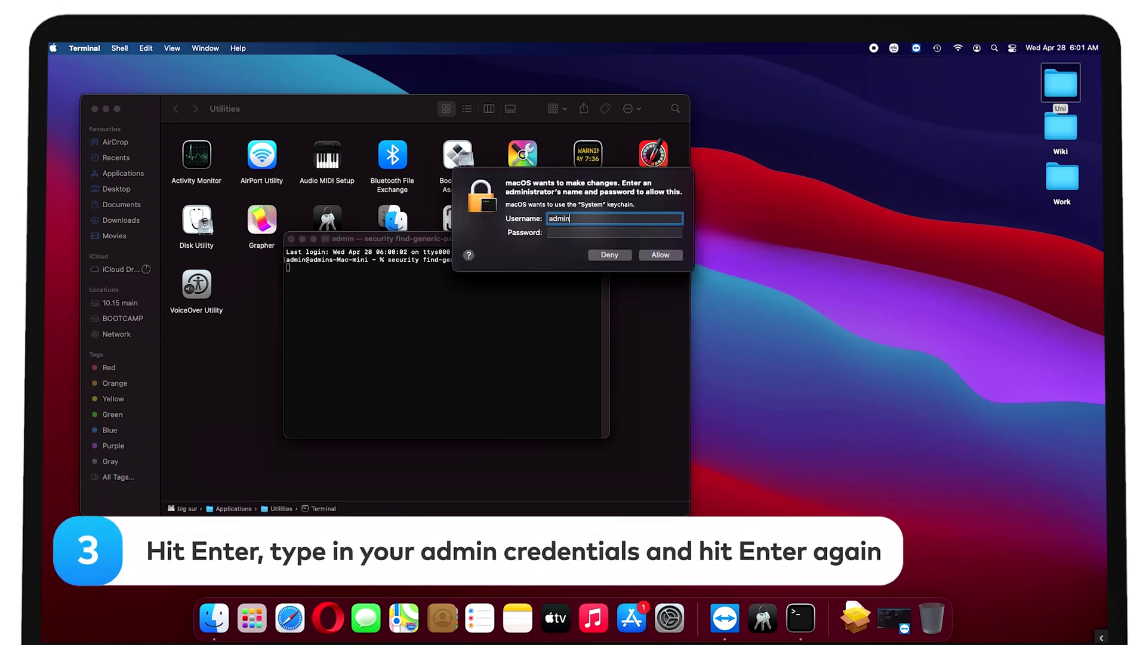
key("Tab")
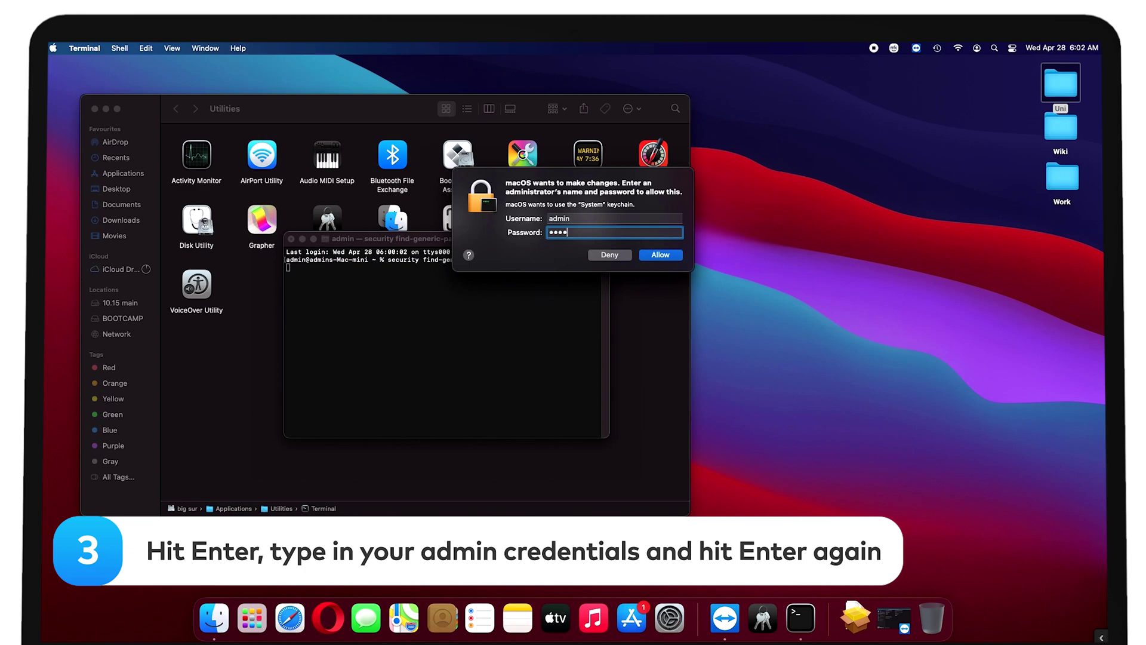
left_click(658, 255)
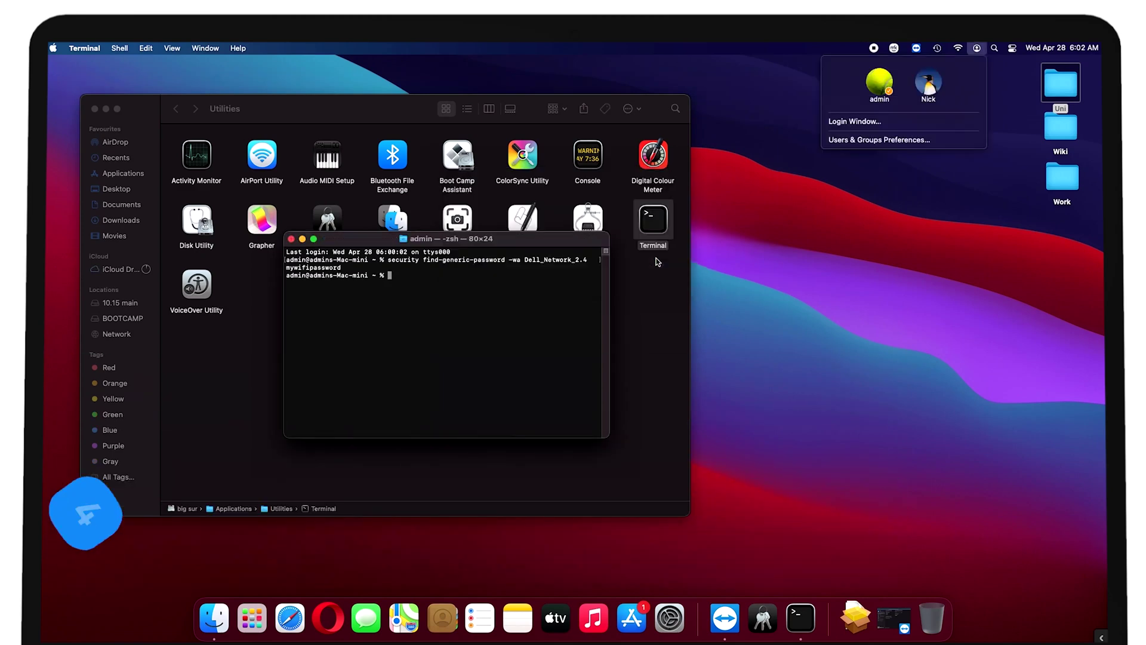
double_click(298, 266)
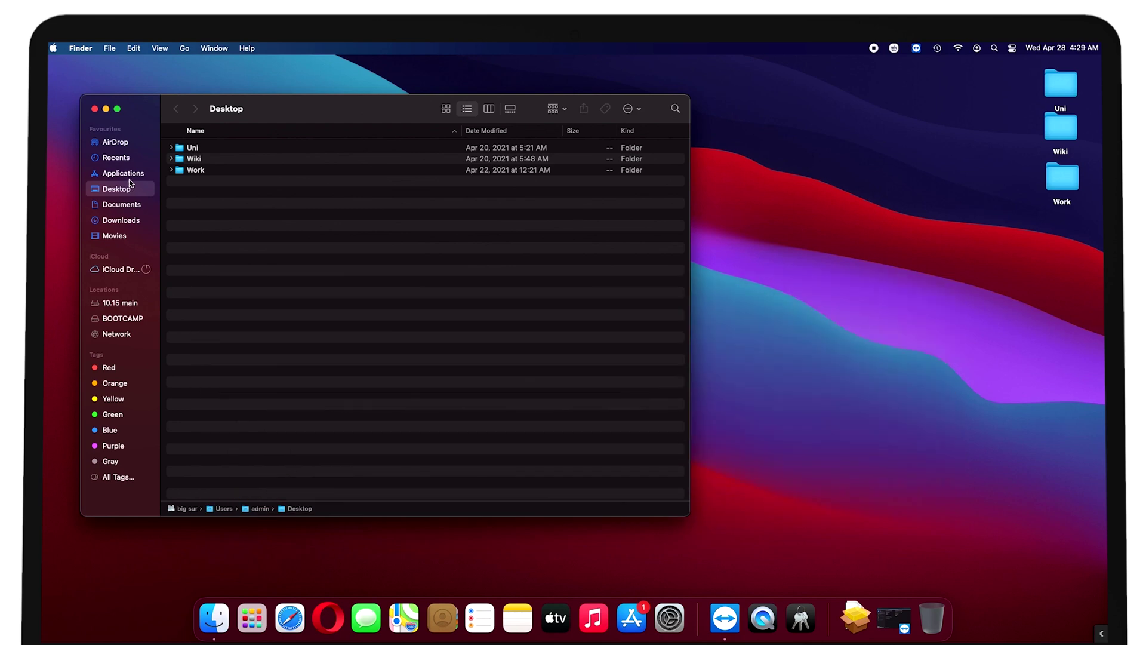
Step: Relaunch Keychain Access from Finder's Applications > Utilities folder
left_click(131, 179)
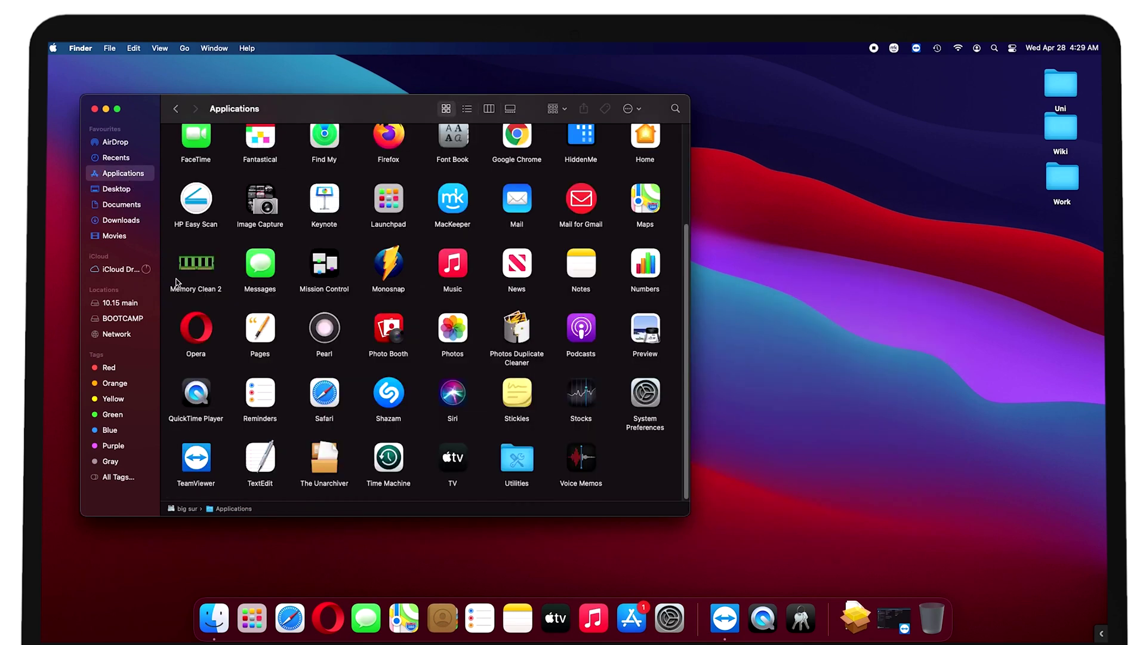
double_click(517, 463)
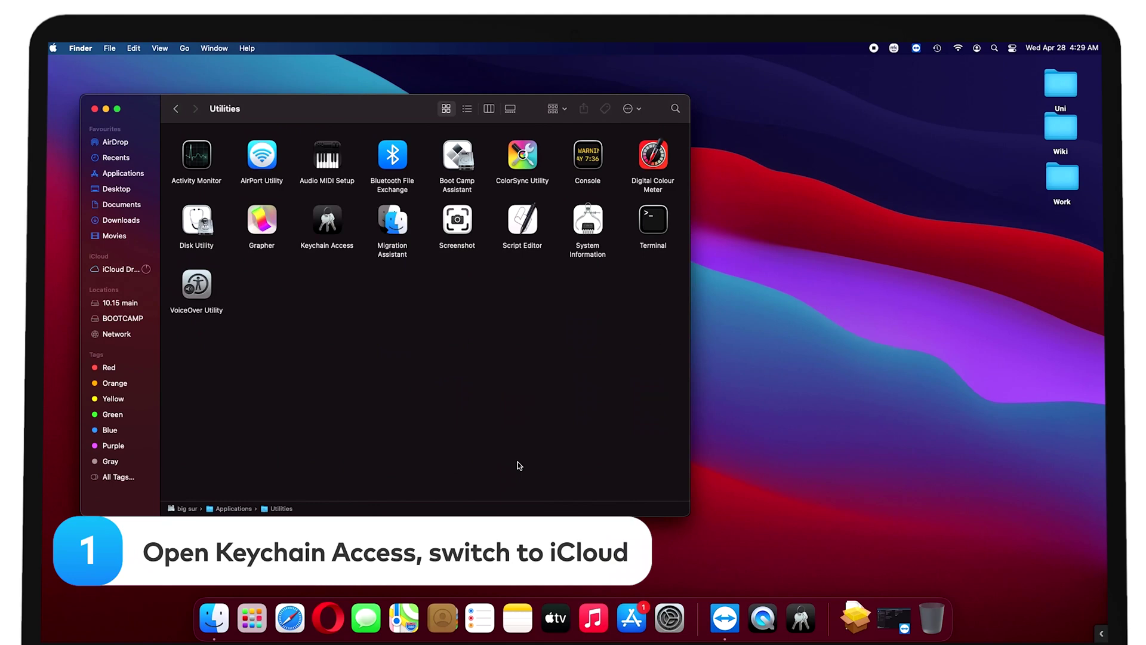
double_click(336, 231)
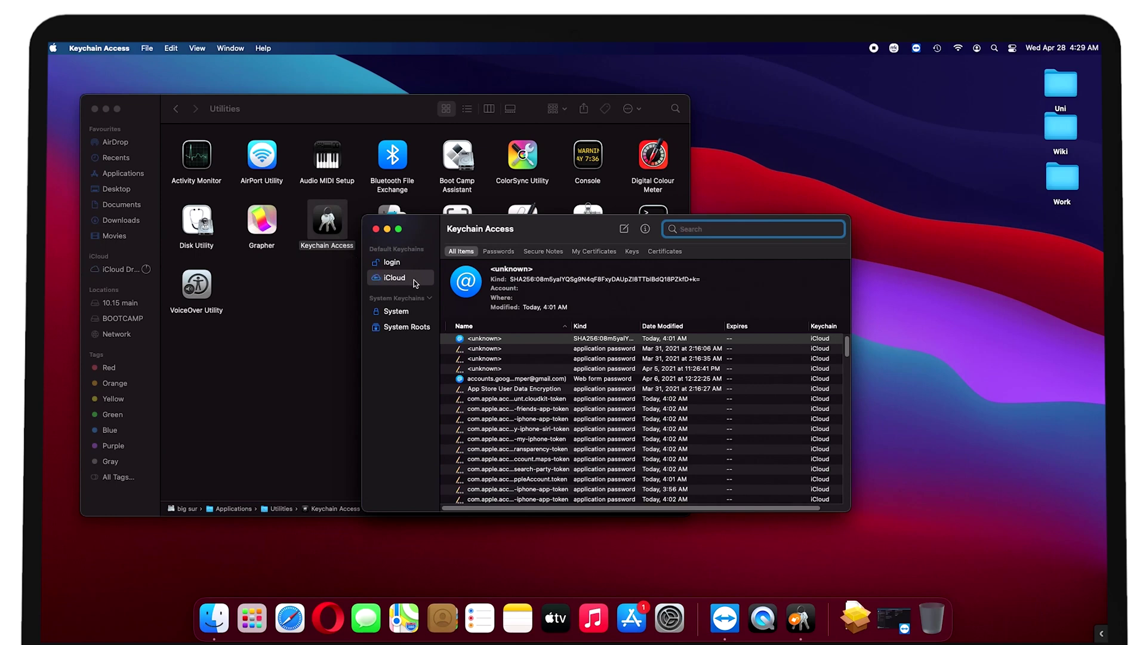
Step: Reveal the iCloud keychain's Dell_Network_2.4 password with admin authentication
left_click(523, 399)
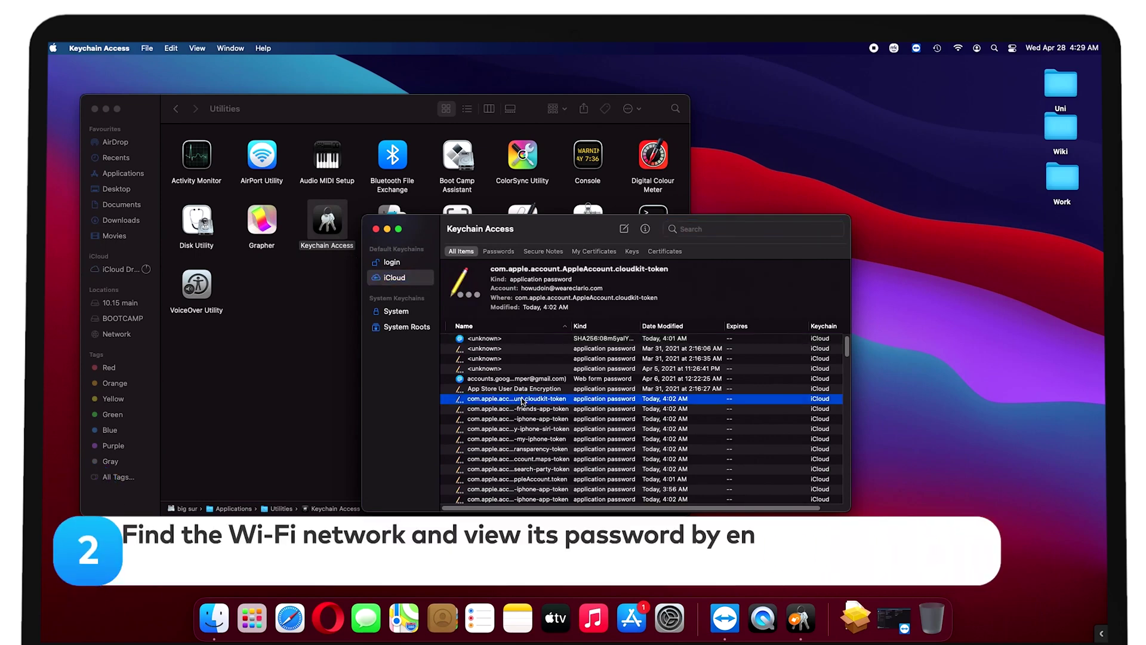
scroll(522, 400, "down", 5)
scroll(523, 400, "down", 5)
scroll(525, 418, "down", 3)
double_click(529, 430)
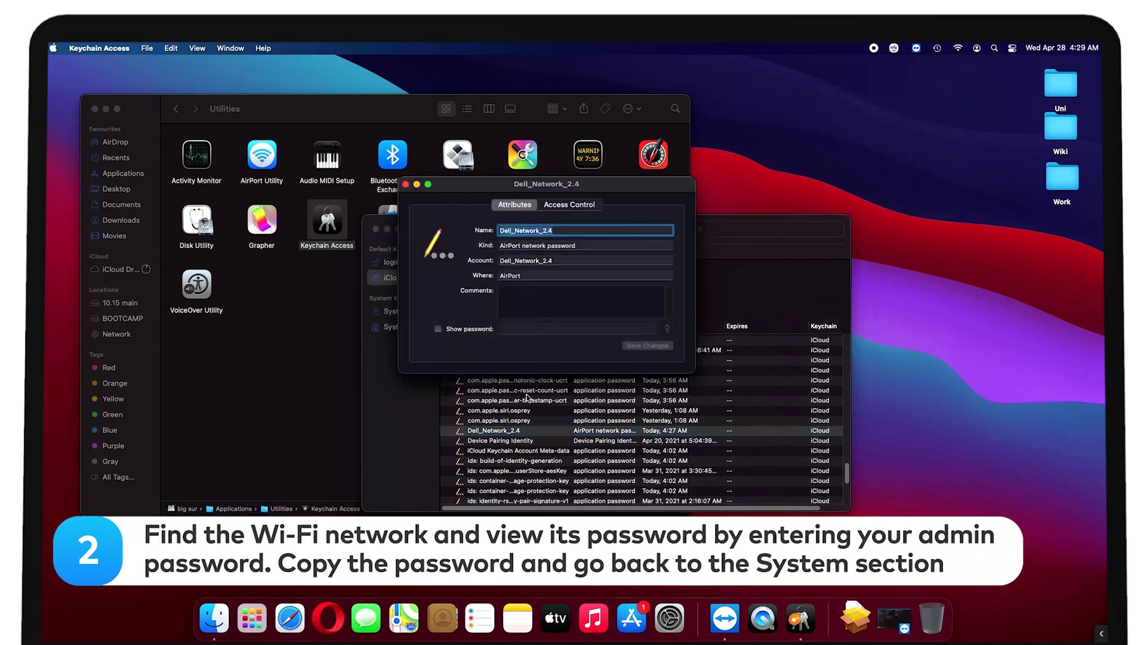
left_click(438, 328)
type("••")
key("Return")
left_click_drag(500, 329, 584, 330)
key("super+c")
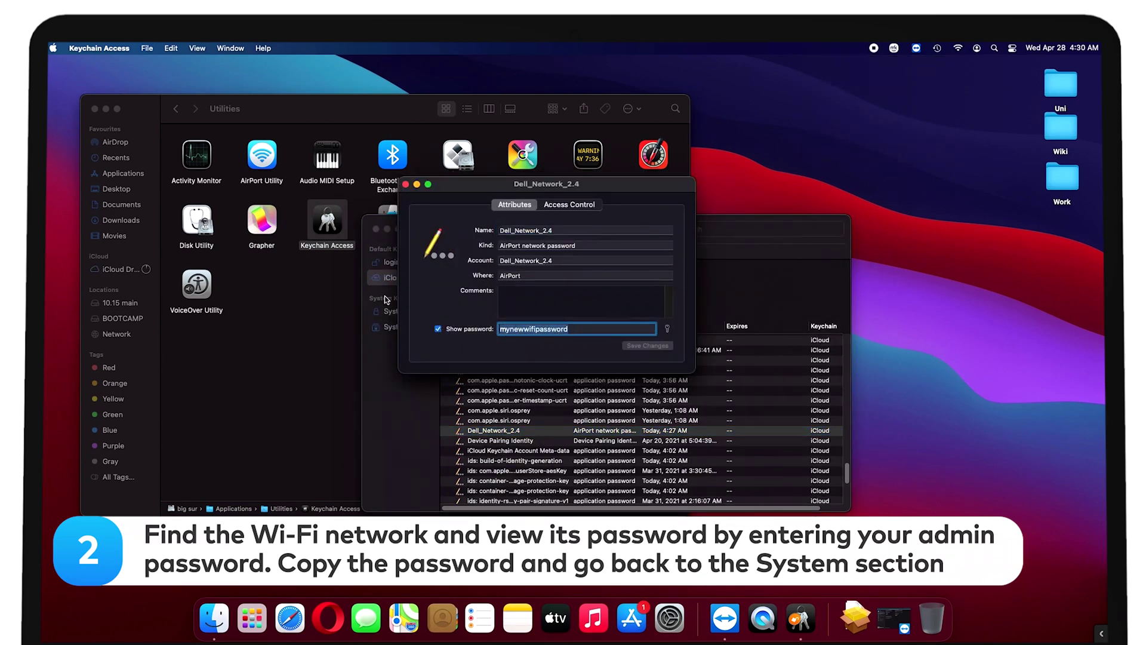
left_click(406, 185)
left_click(405, 311)
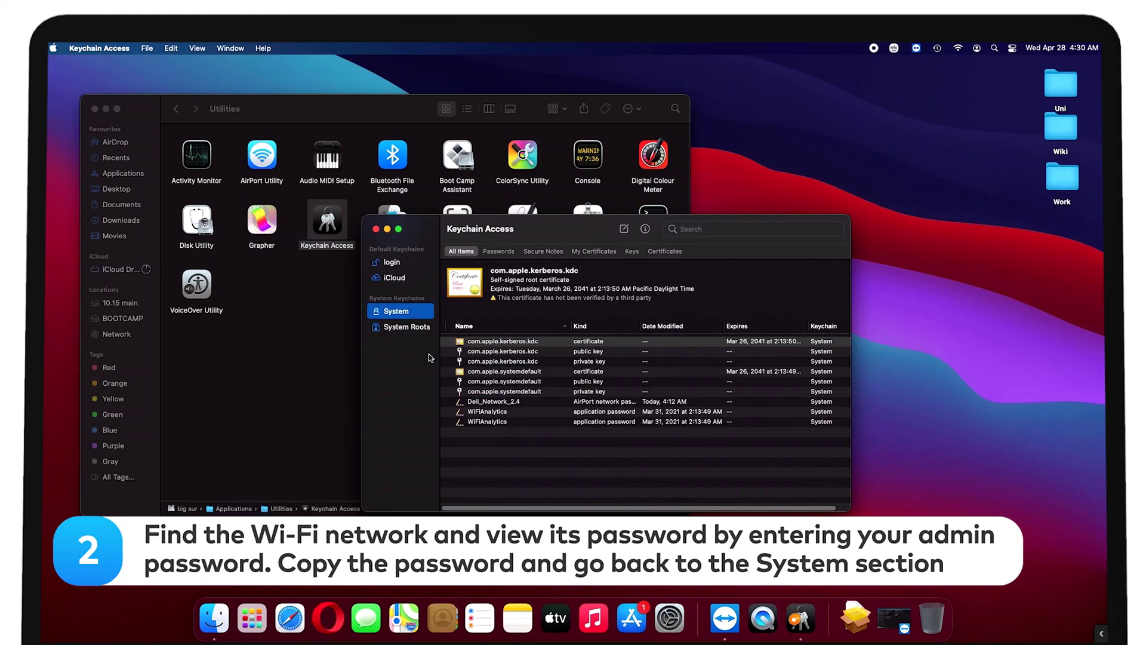
left_click(542, 404)
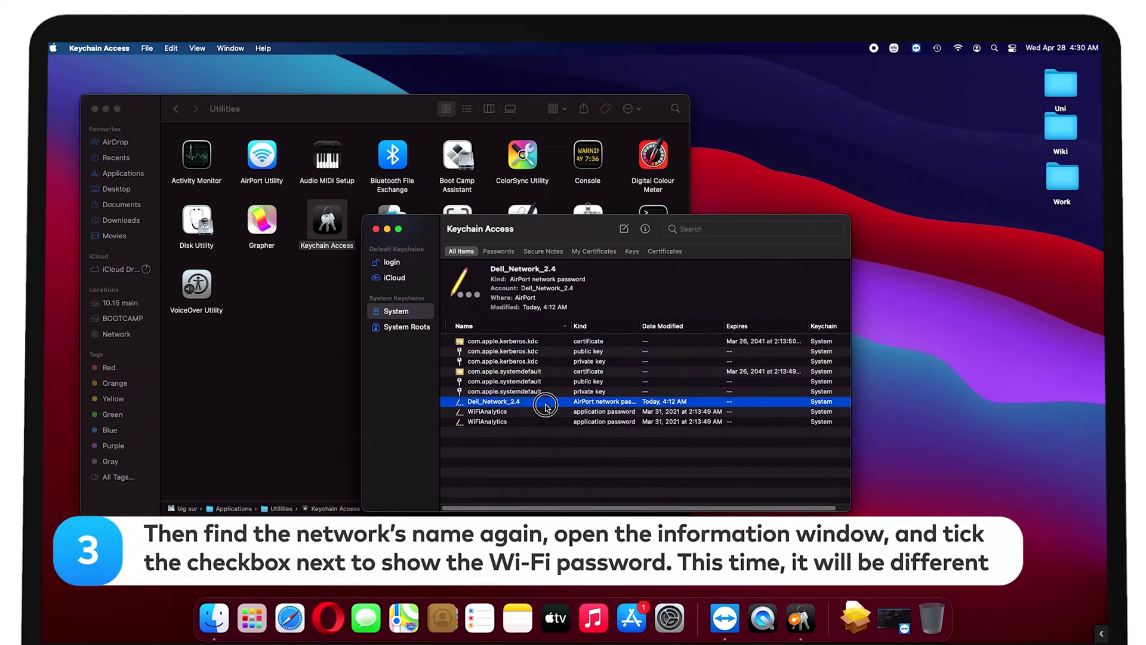
double_click(543, 405)
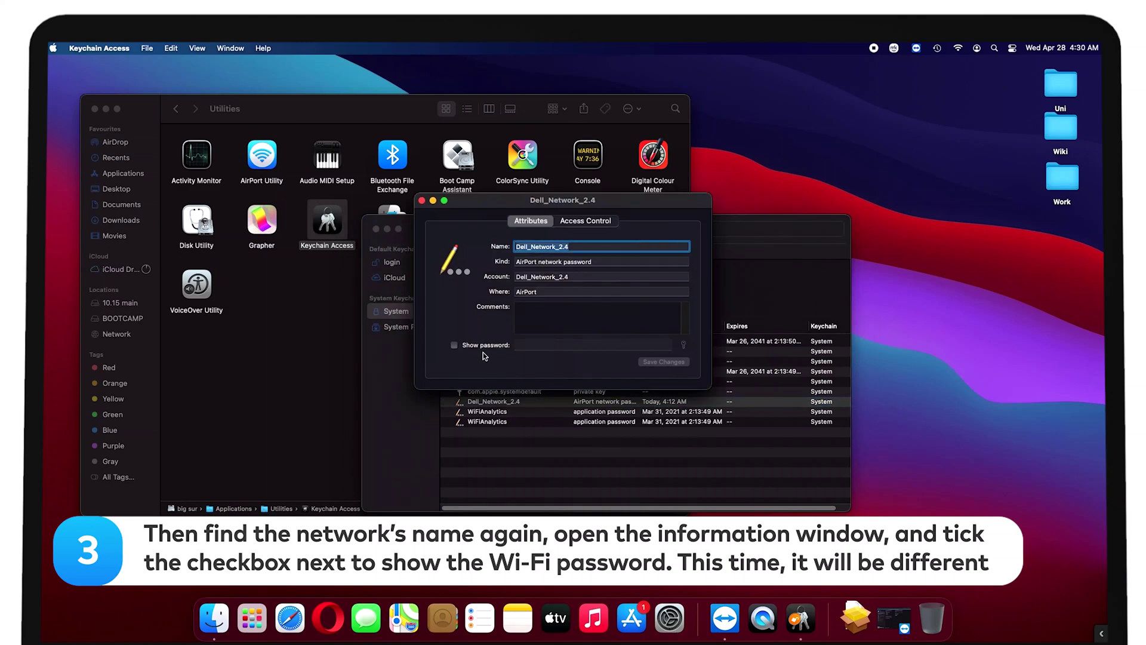
left_click(474, 348)
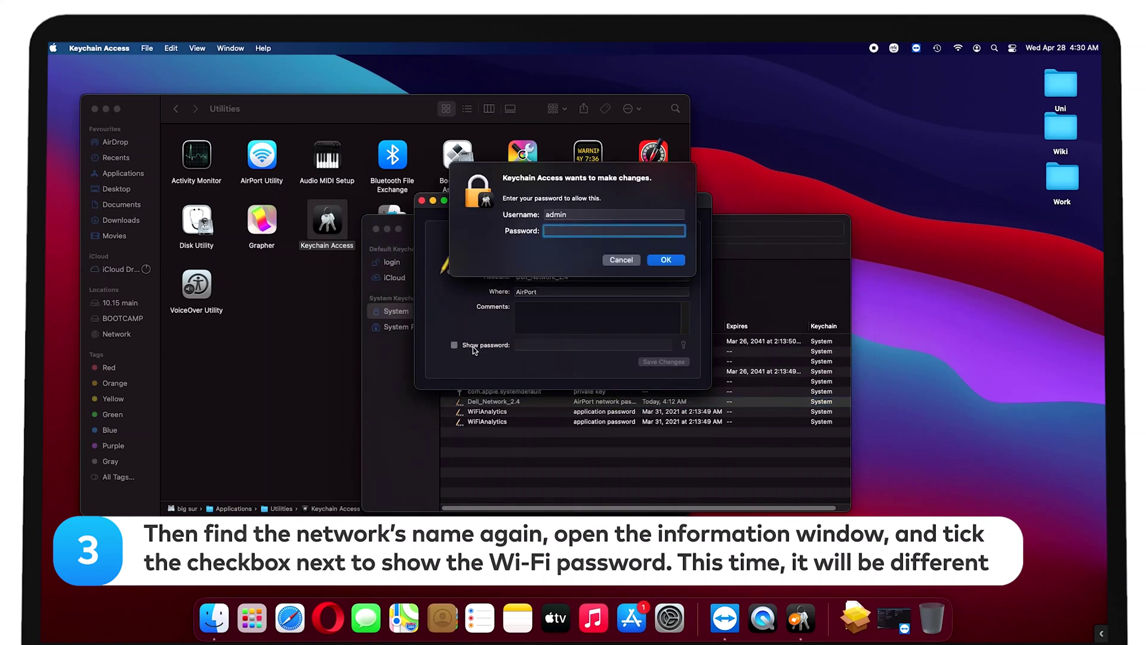
key("Return")
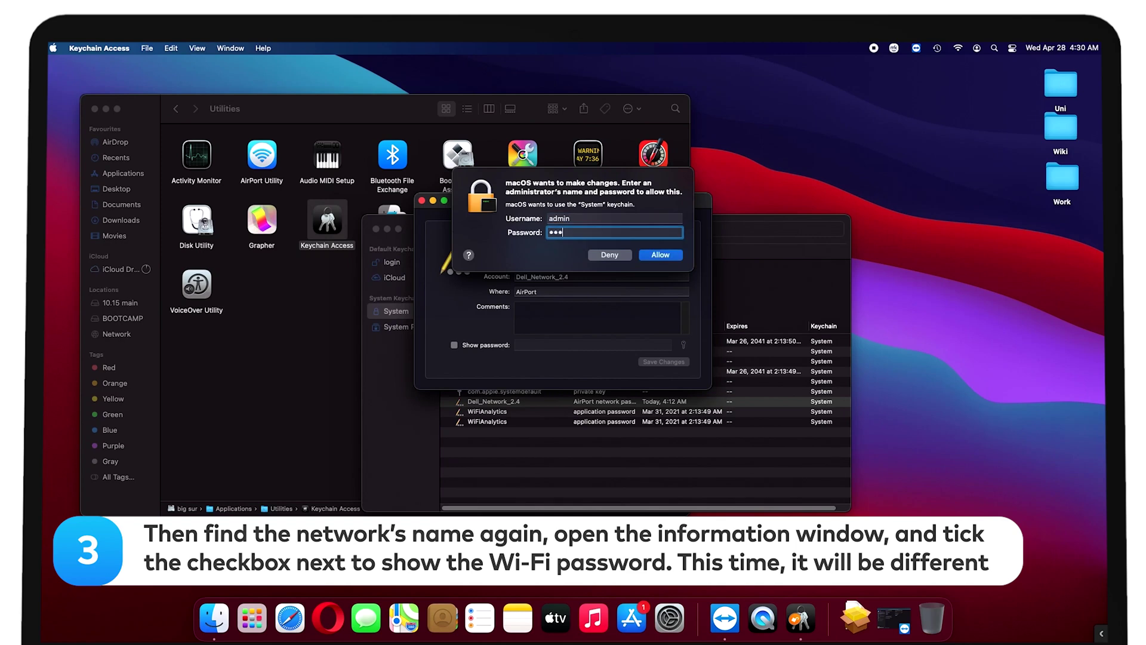
left_click(977, 47)
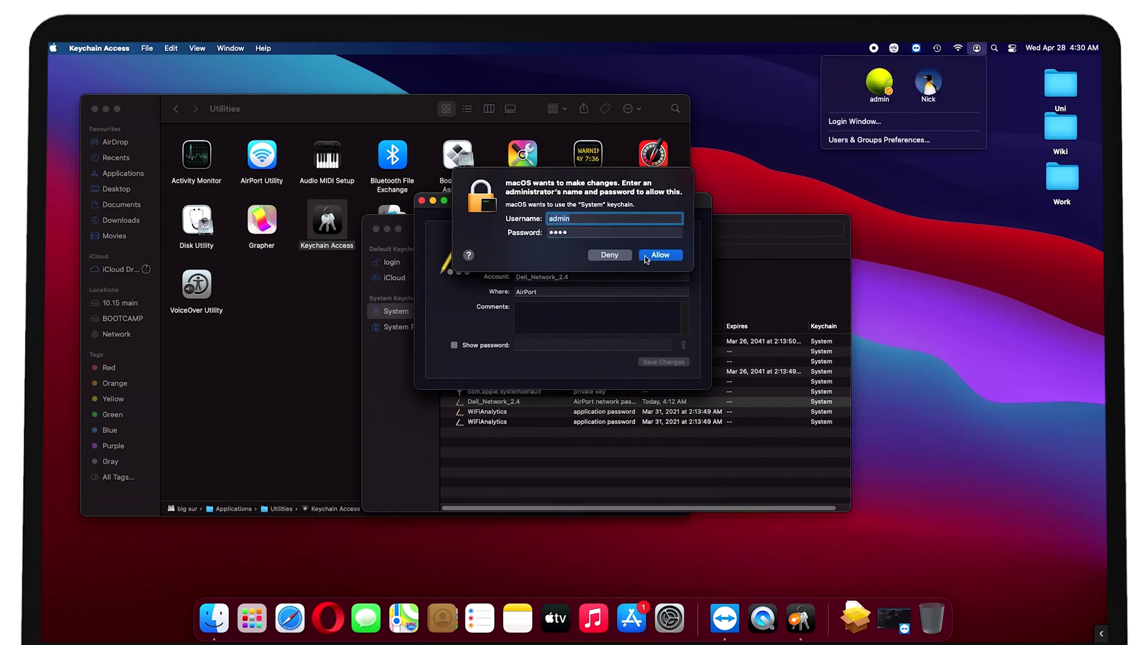
left_click(645, 256)
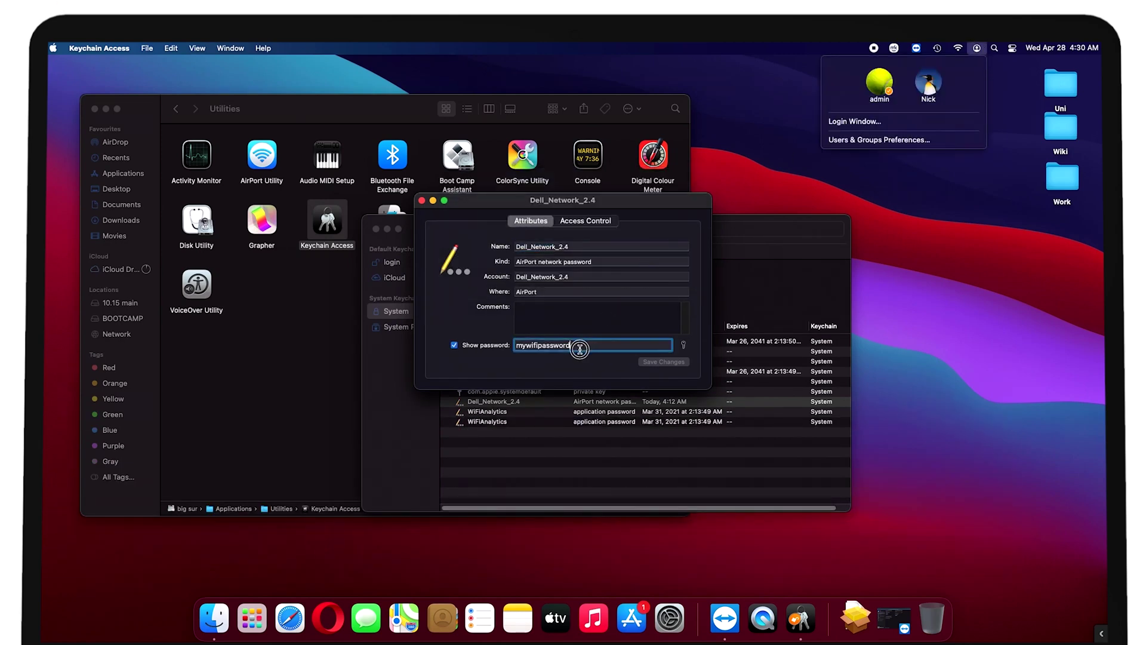
left_click_drag(513, 349, 580, 344)
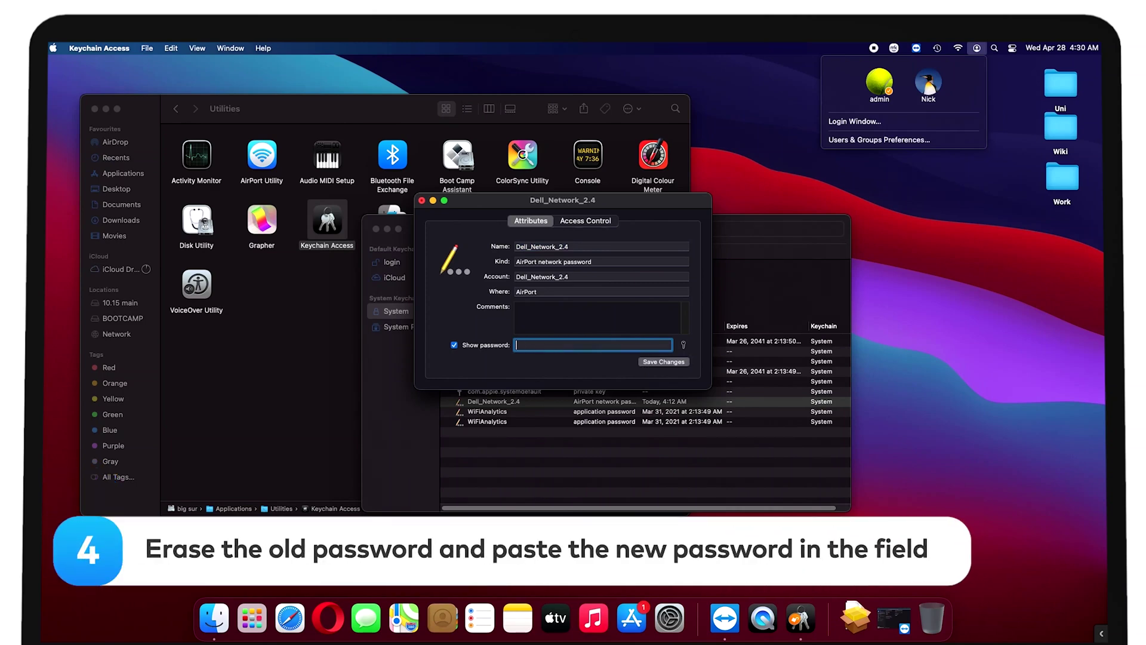
key("super+v")
left_click(658, 363)
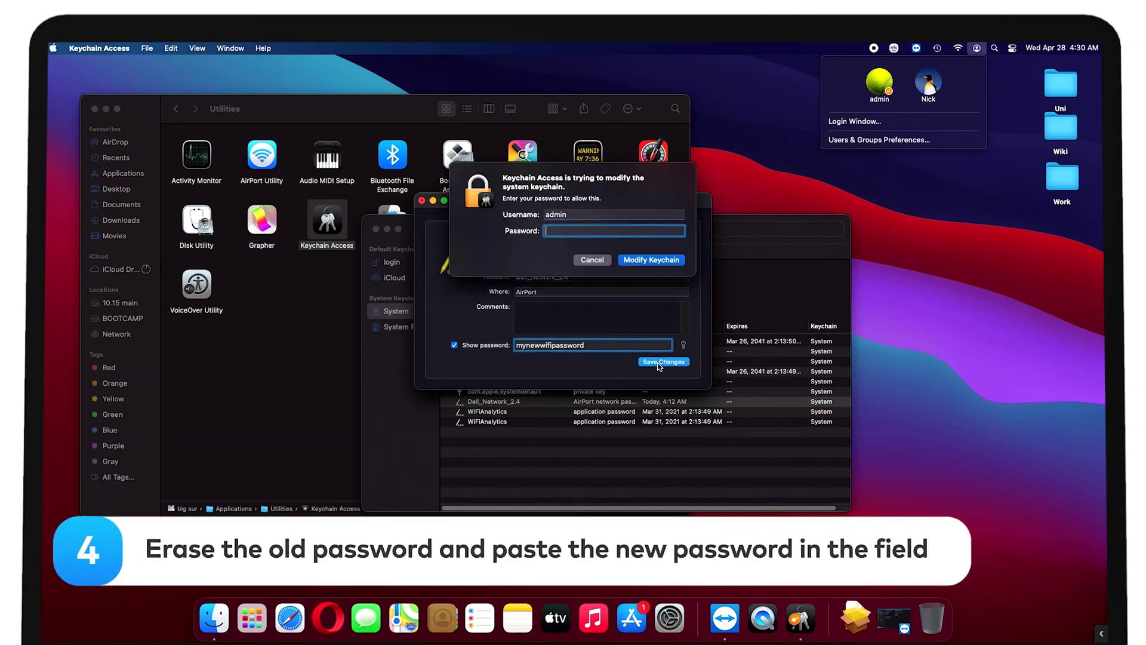
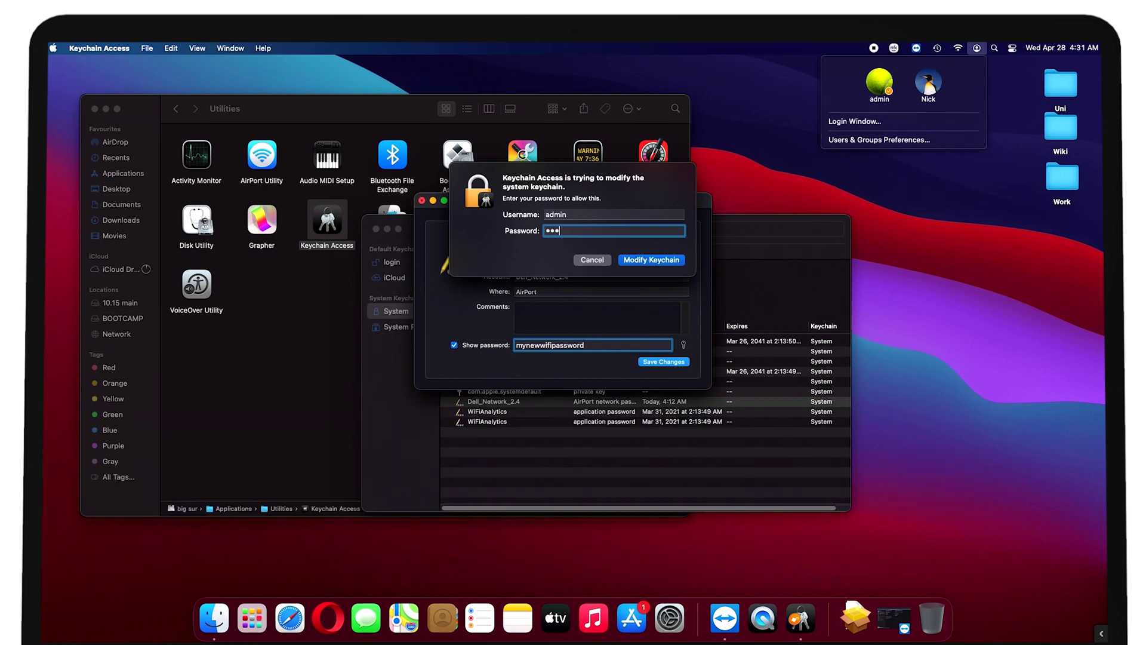
left_click(635, 260)
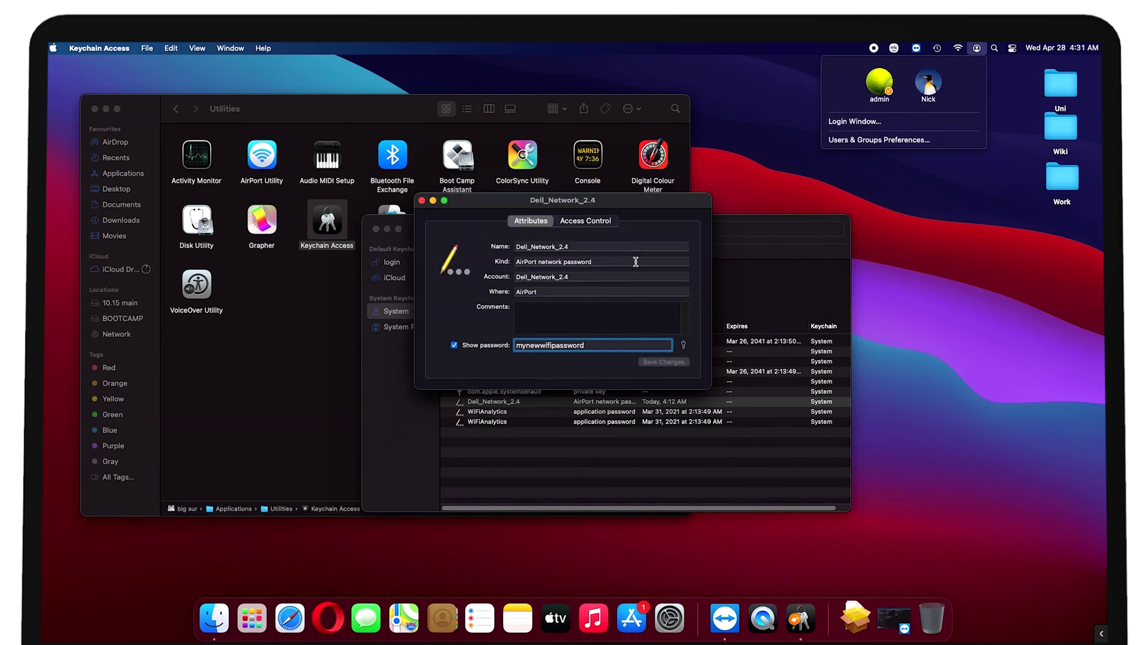